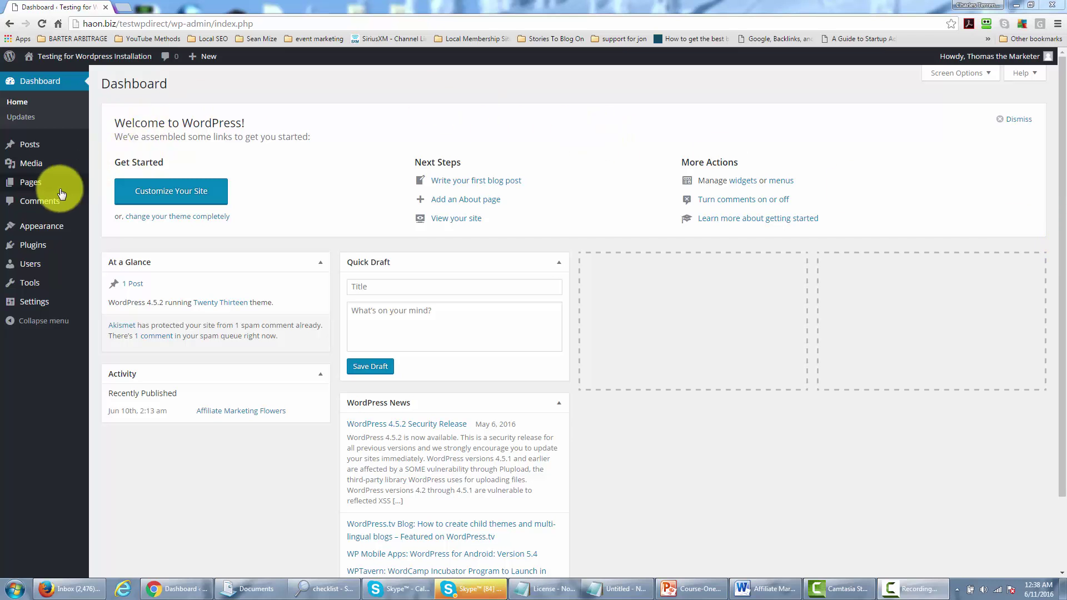
- Open All Pages from the Pages menu to see the site's empty page list
mouse_move(32, 184)
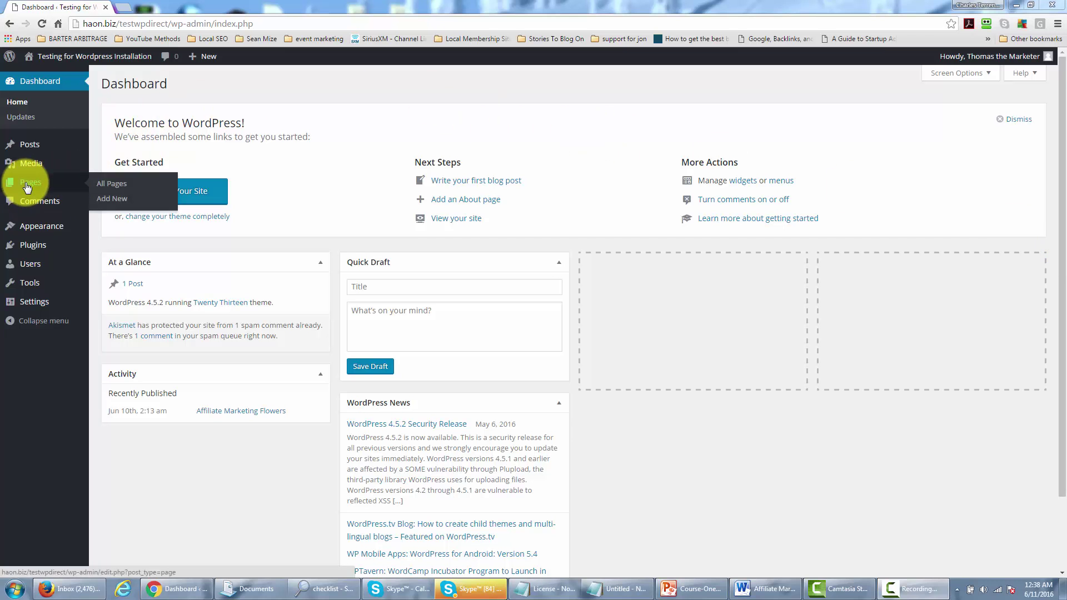
click(107, 186)
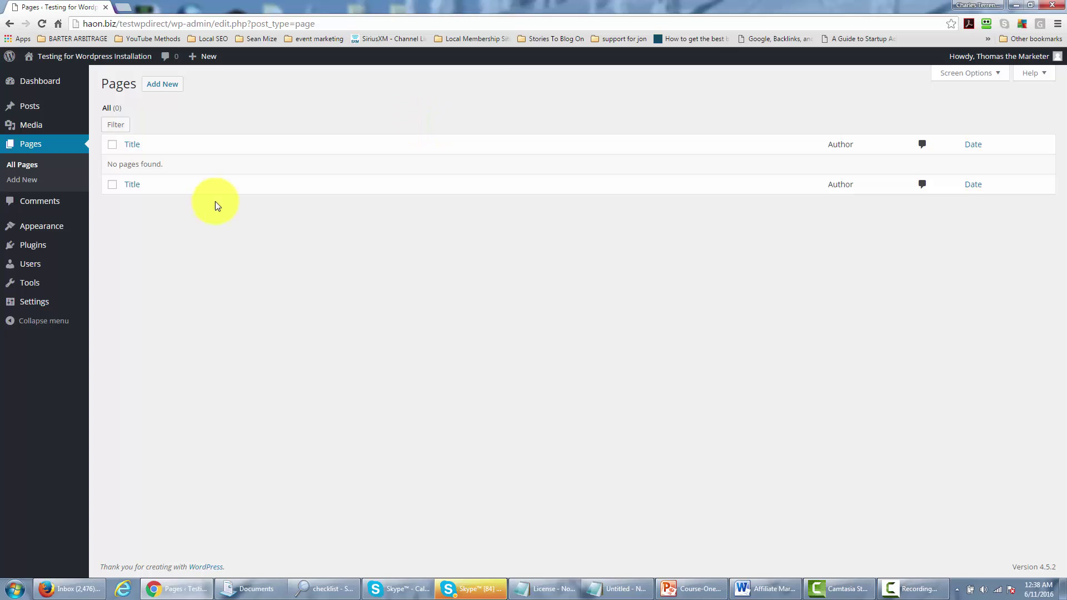
- Start a new page and enter the title 'Affiliate Marketing and Regular Marketing'
click(170, 90)
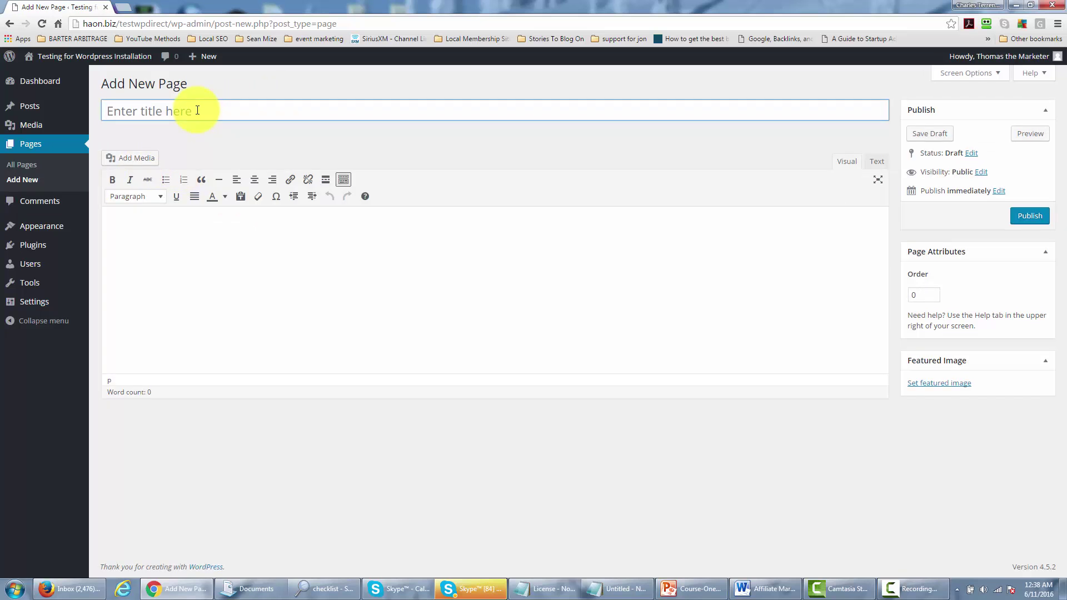
text(Affiliate mark)
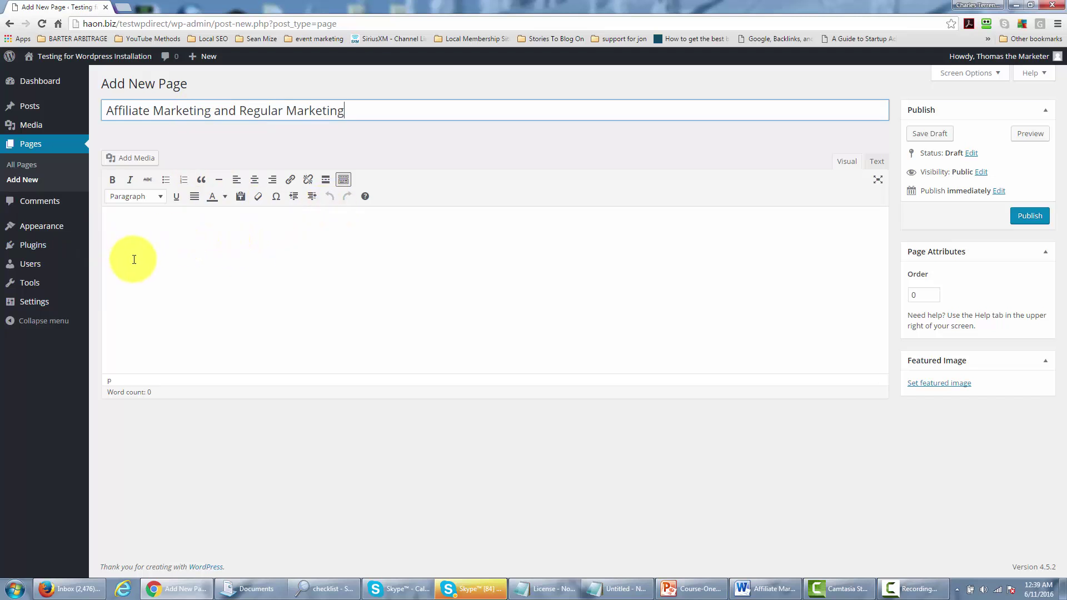
- Paste the article into the page body and delete the first blank lines between paragraphs
click(158, 266)
key(ctrl+v)
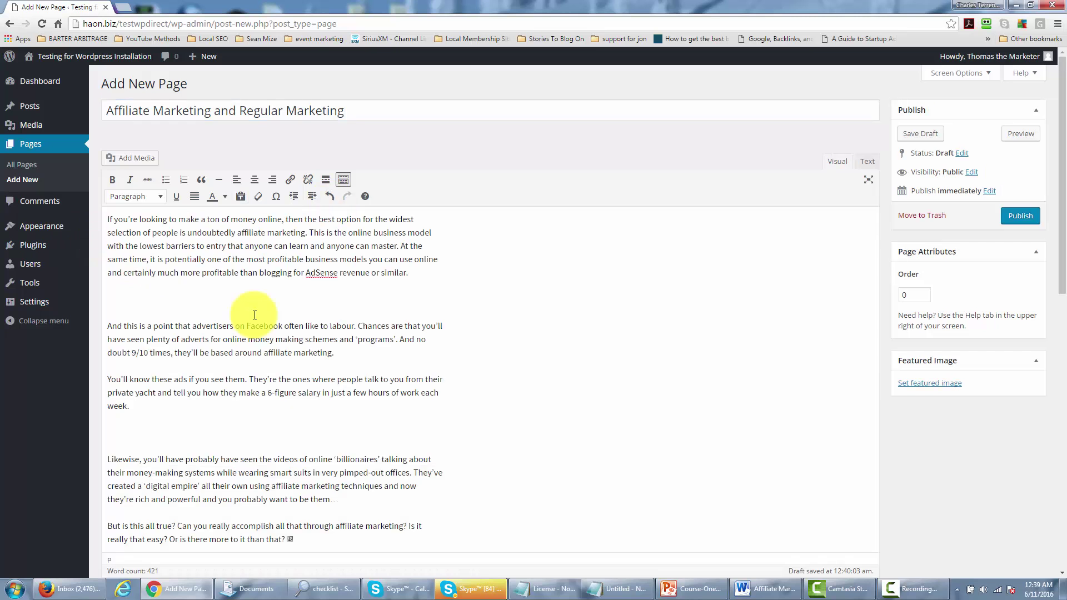
click(112, 299)
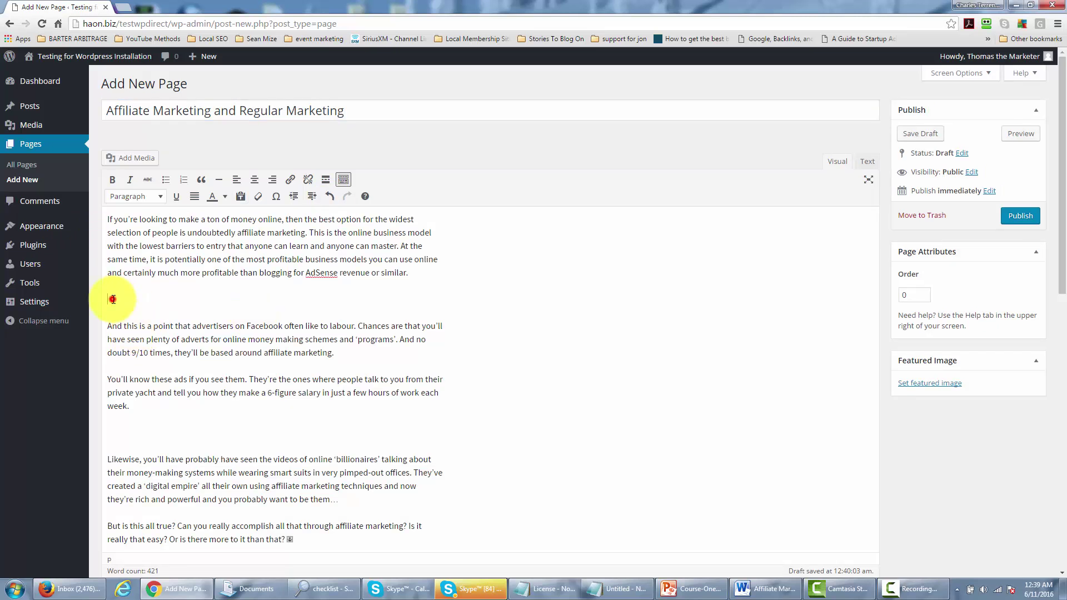
key(Delete)
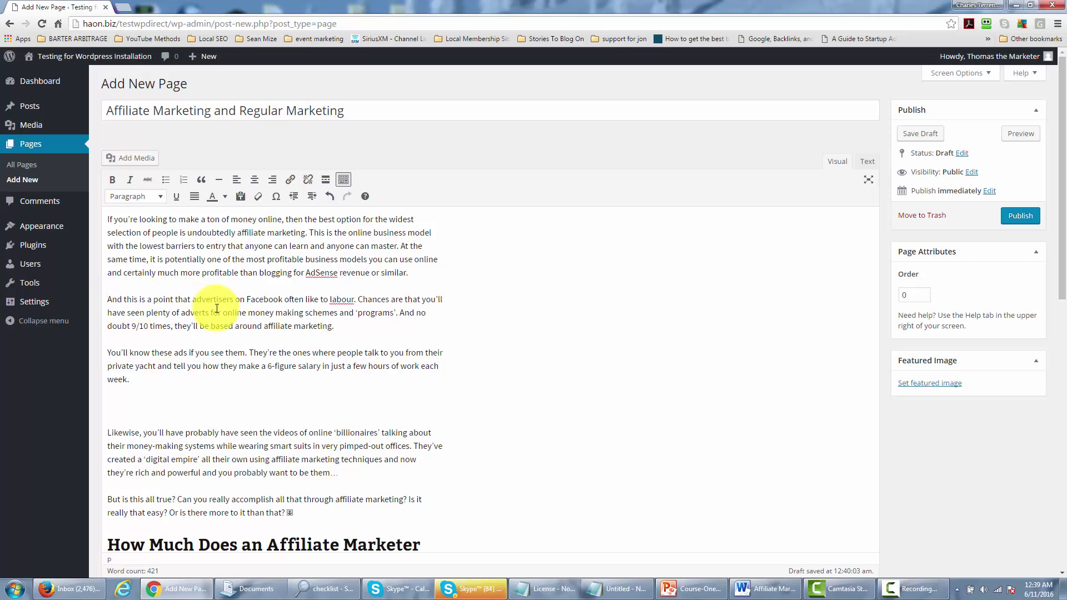
key(BackSpace)
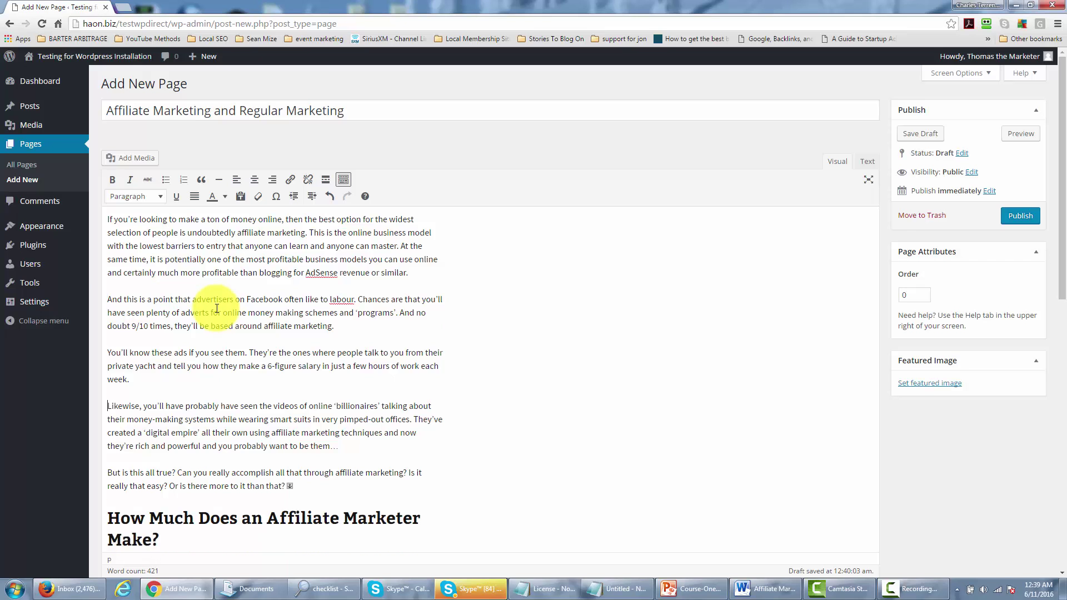
- Delete the remaining blank lines between the later paragraphs of the article
scroll(217, 309, down, 6)
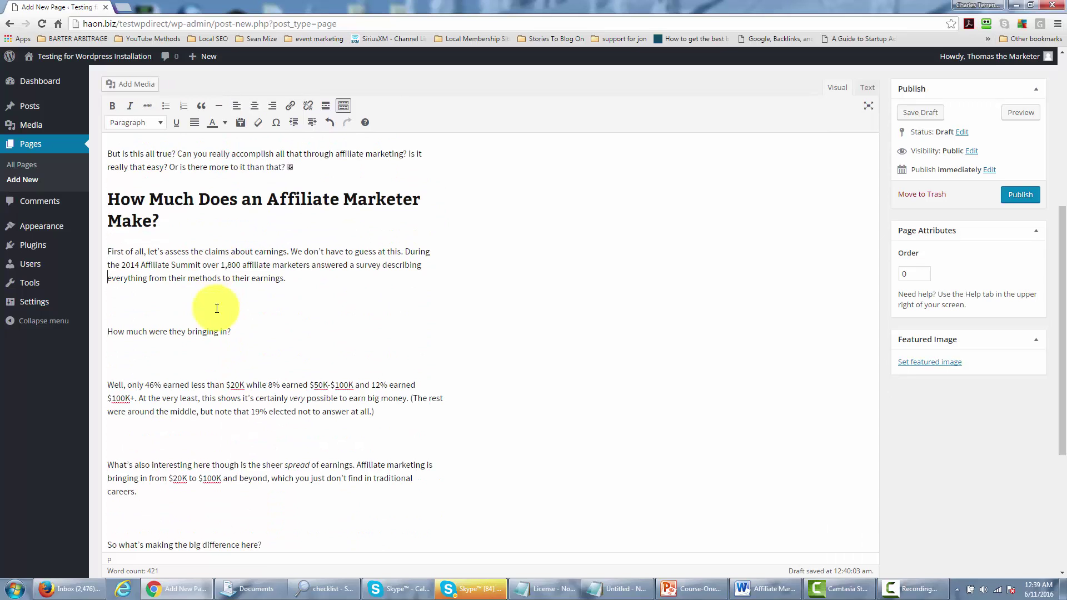
key(Delete)
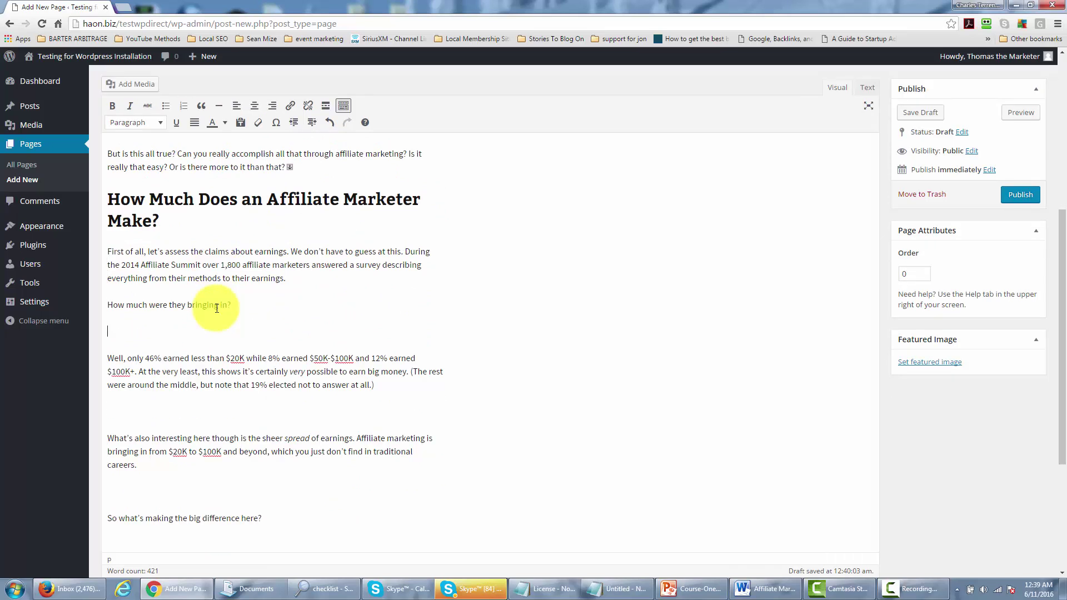
key(Delete)
key(Down)
key(Down)
key(Delete)
key(Down)
key(Down)
key(Down)
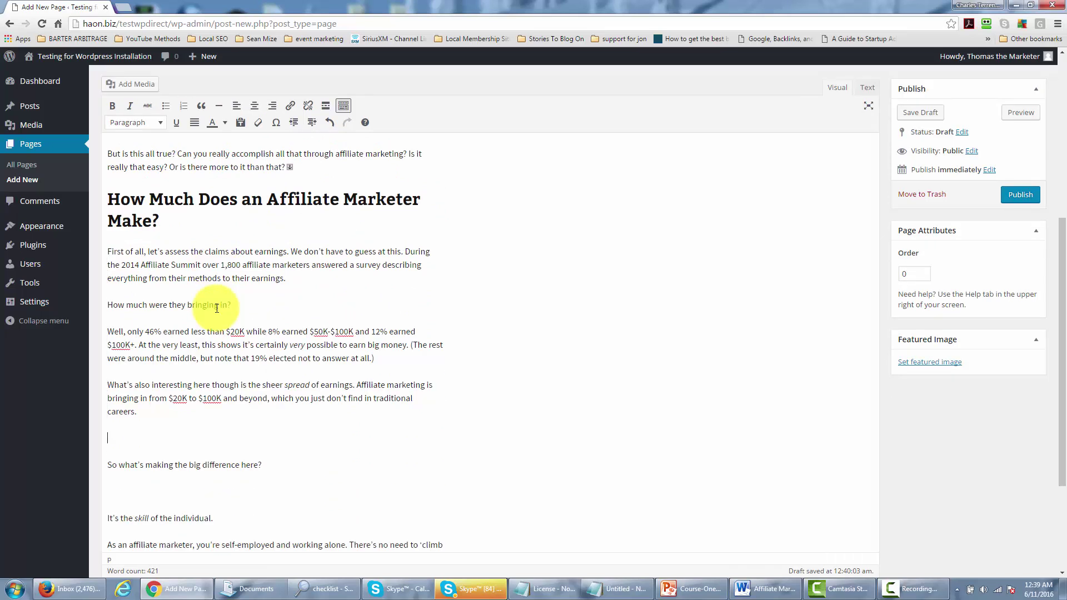
key(Delete)
key(Down)
key(Delete)
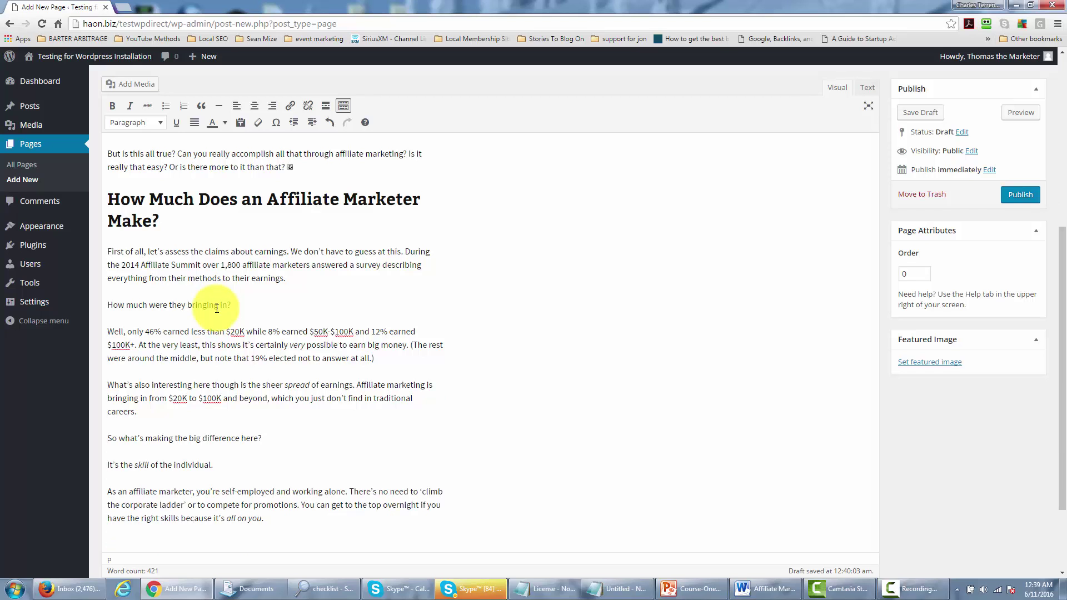
scroll(174, 250, up, 6)
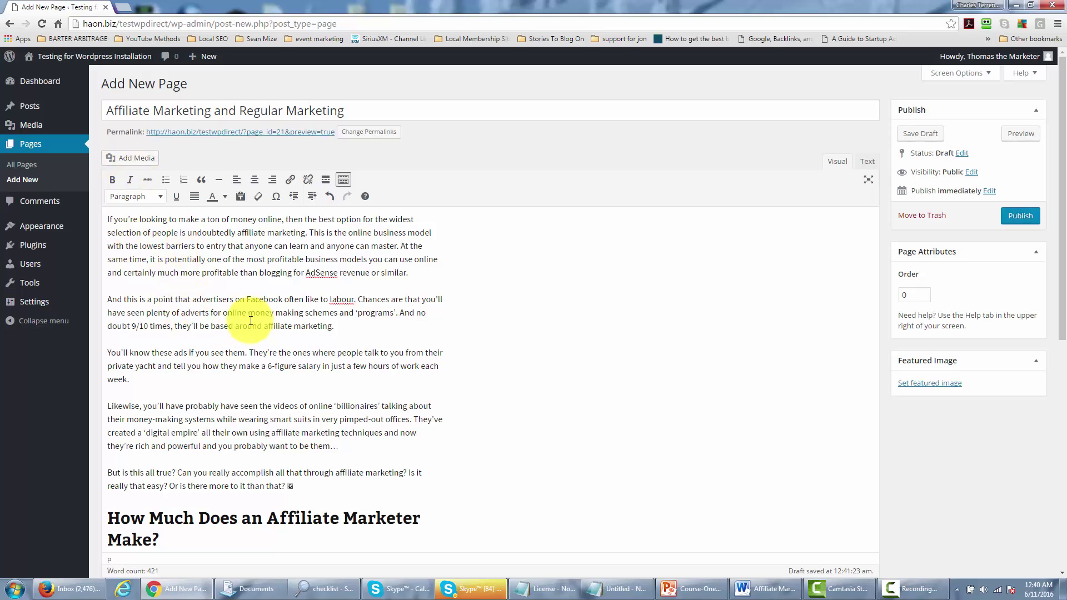
- Scroll through the article to review the cleaned-up text
scroll(250, 317, down, 6)
scroll(258, 326, down, 3)
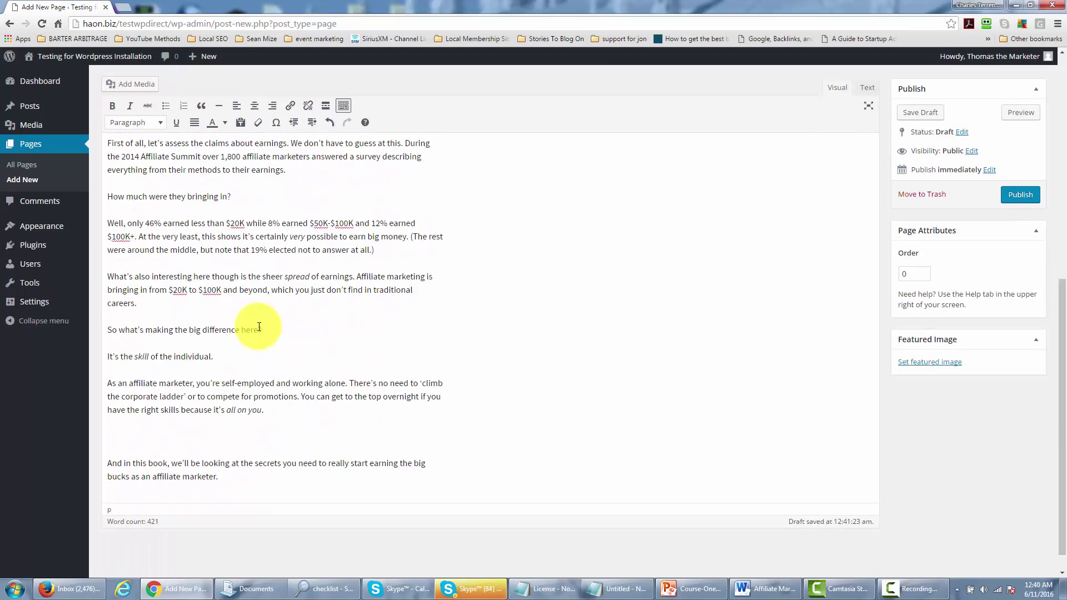
scroll(258, 326, up, 4)
scroll(256, 326, down, 3)
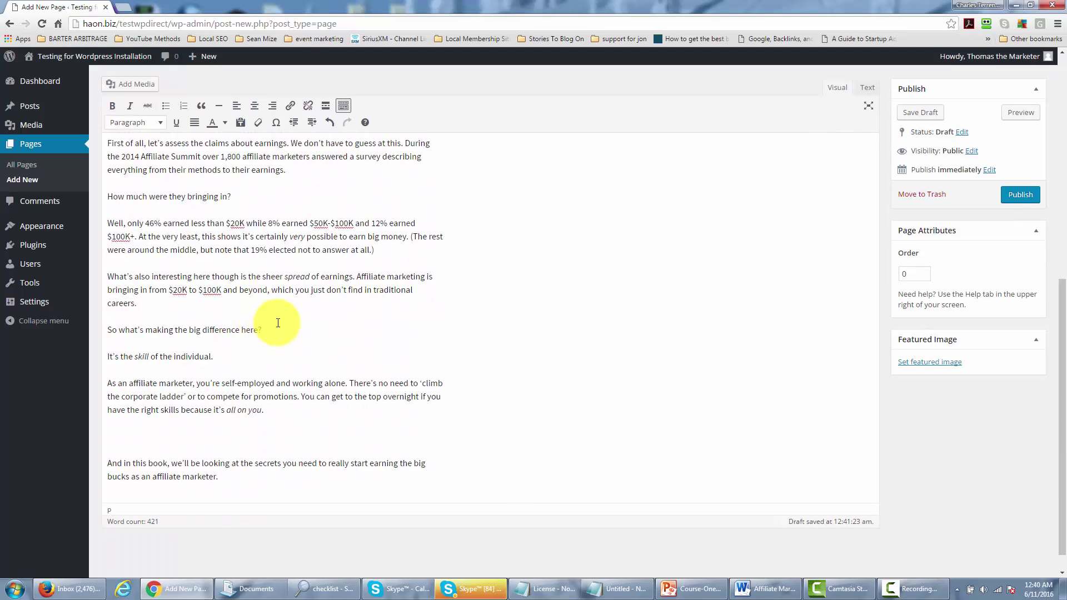
scroll(311, 325, up, 2)
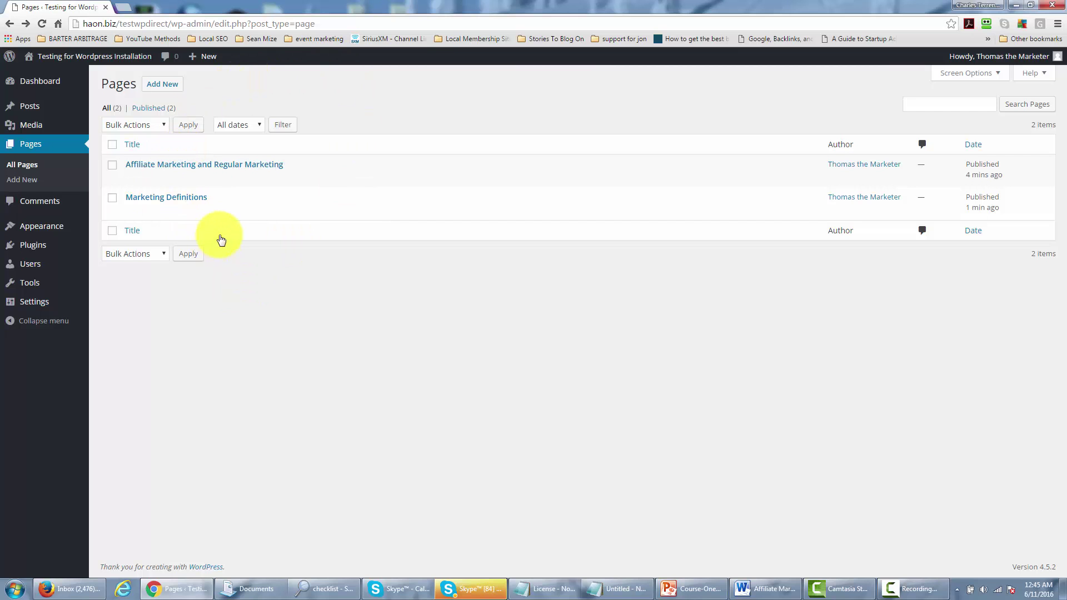
mouse_move(147, 215)
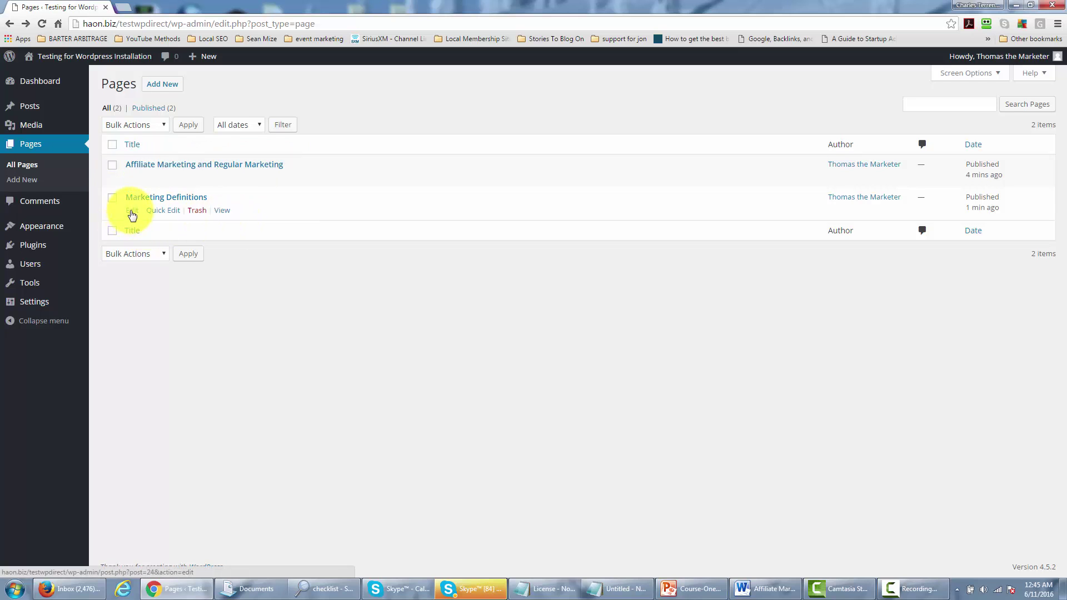
click(132, 214)
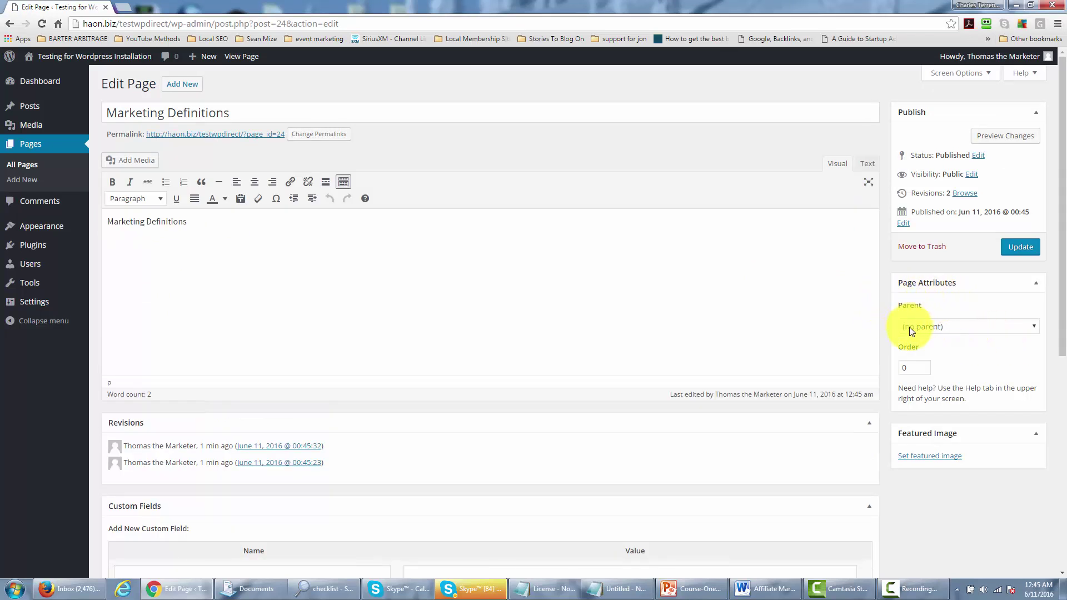
click(1013, 246)
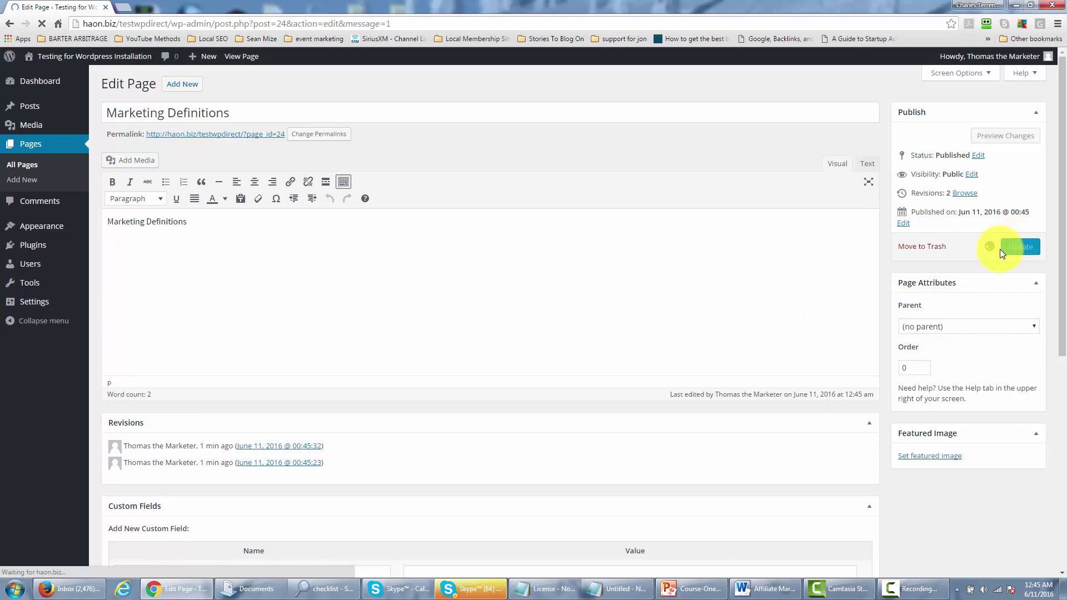
click(32, 166)
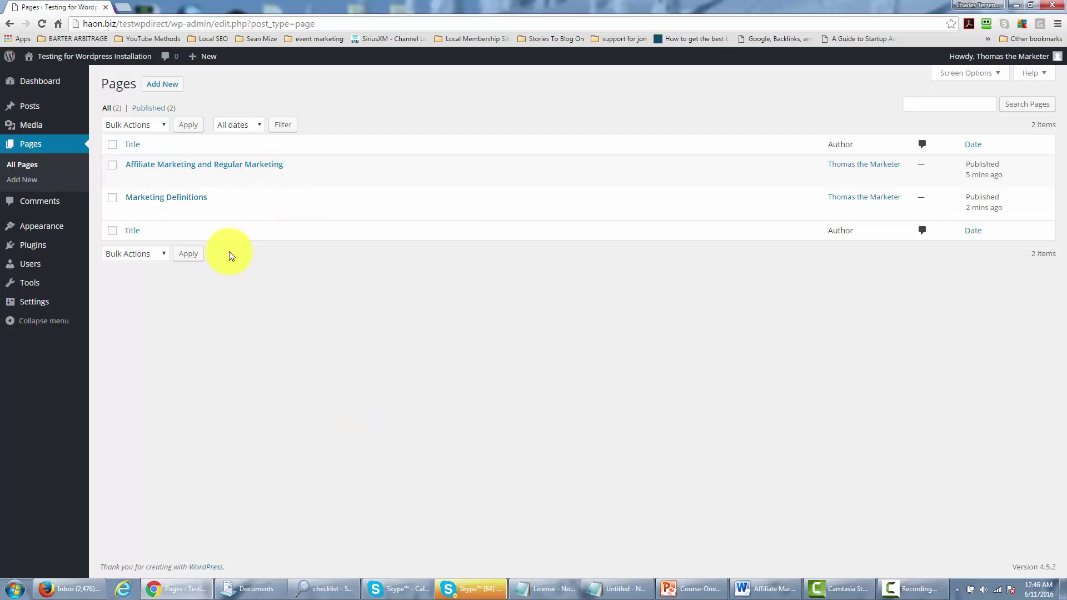
- Set the Affiliate Marketing and Regular Marketing page's parent to Marketing Definitions and update it
mouse_move(219, 165)
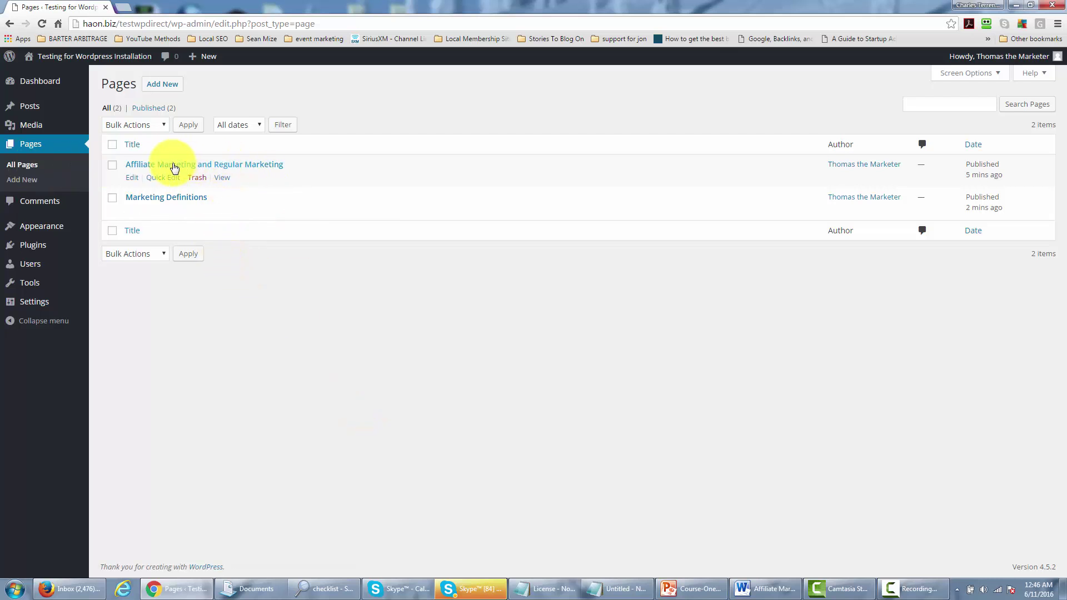
click(133, 183)
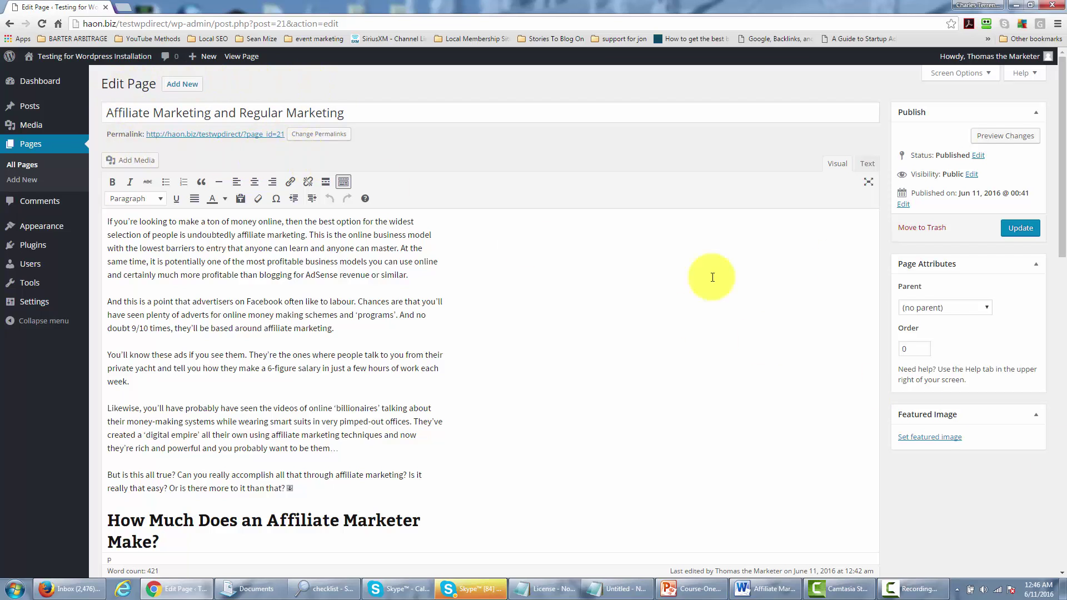
click(973, 316)
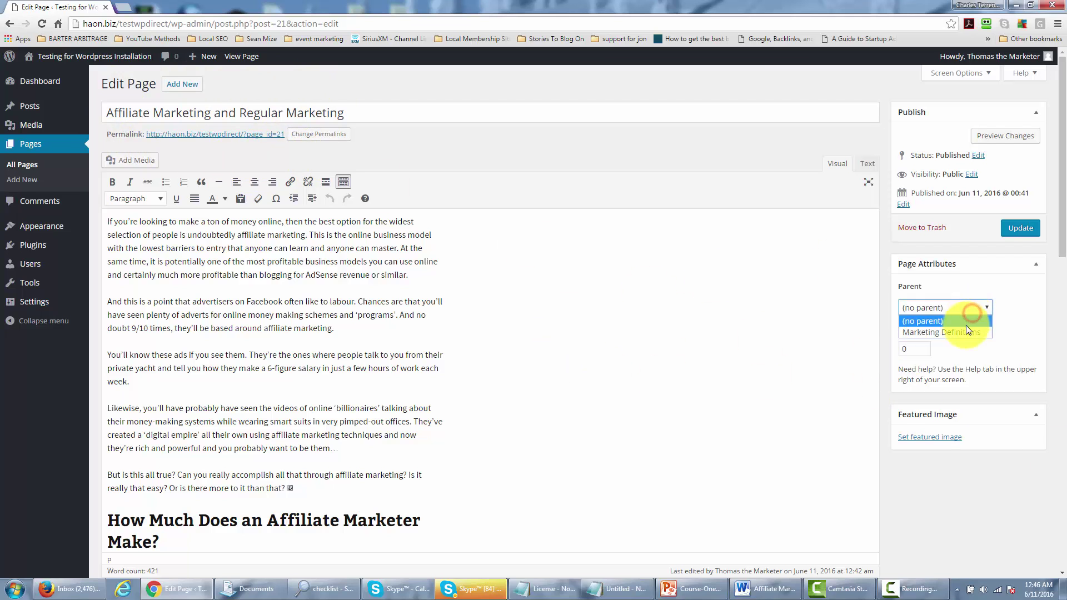
click(964, 335)
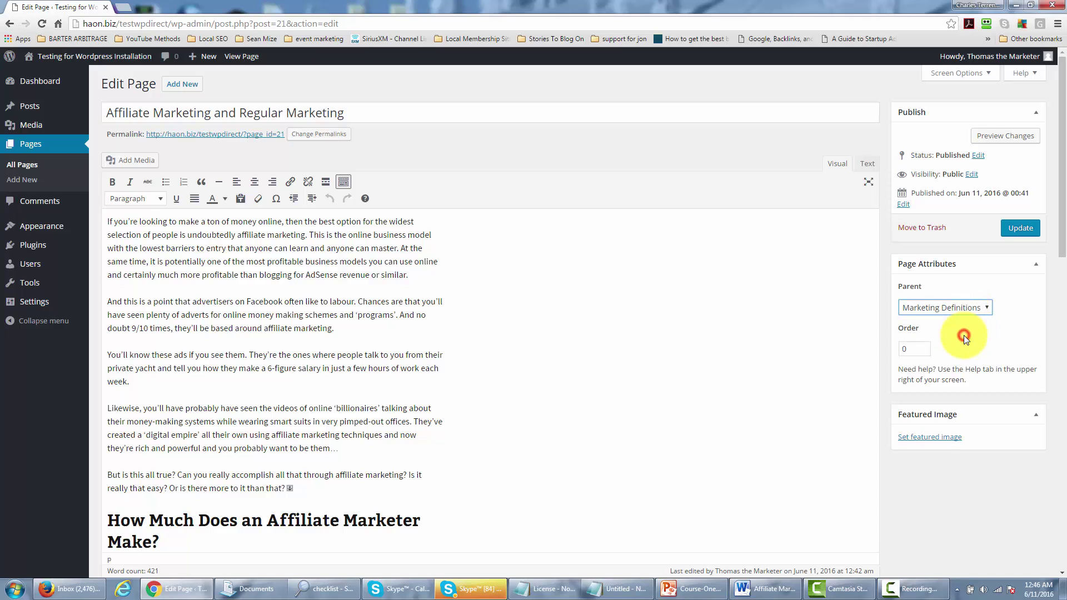
click(1011, 234)
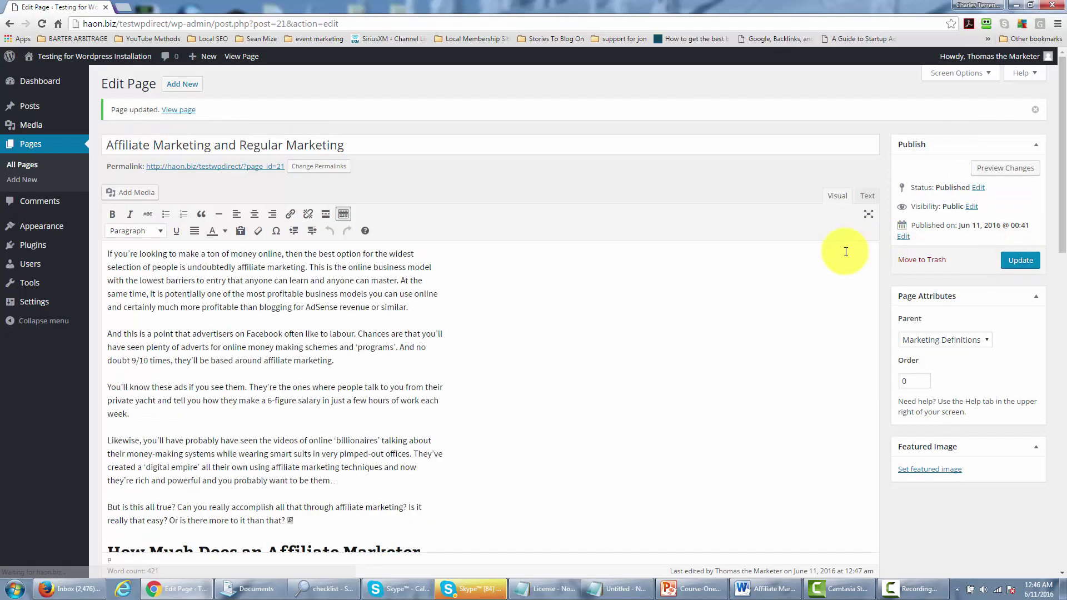
scroll(842, 261, down, 2)
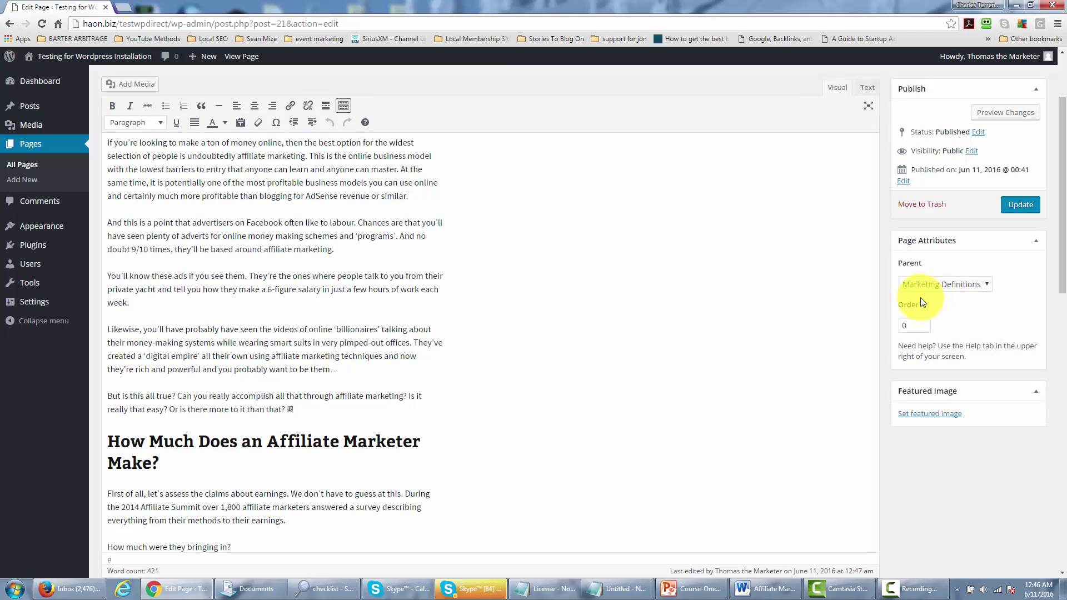
scroll(469, 261, up, 2)
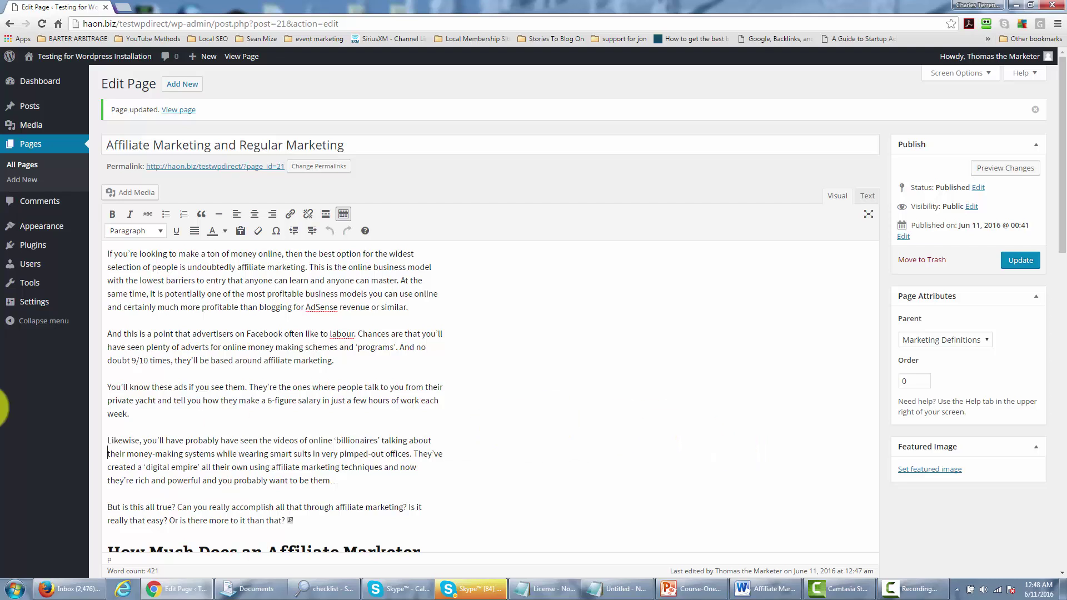
- Go to Settings > Reading to see the front page display options
click(42, 306)
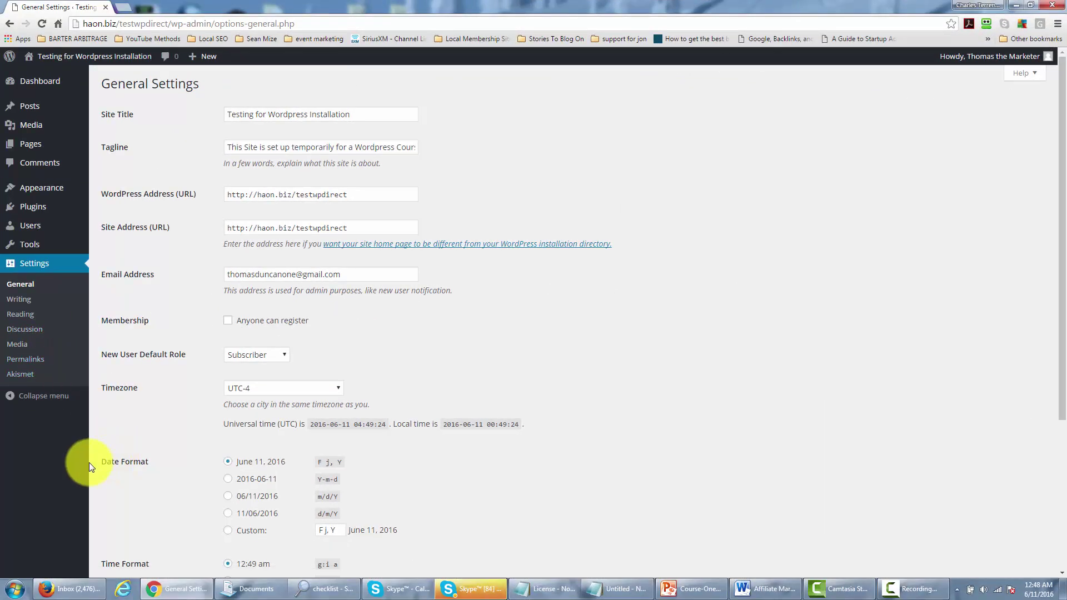
click(22, 317)
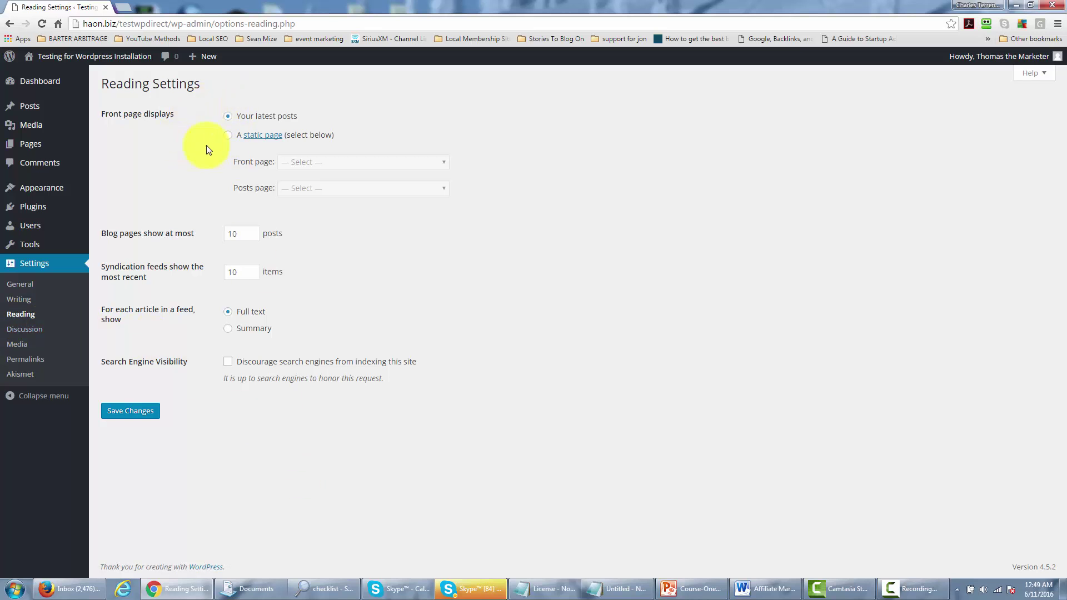
- Set the front page to the static page Affiliate Marketing and Regular Marketing and save
click(228, 136)
click(442, 161)
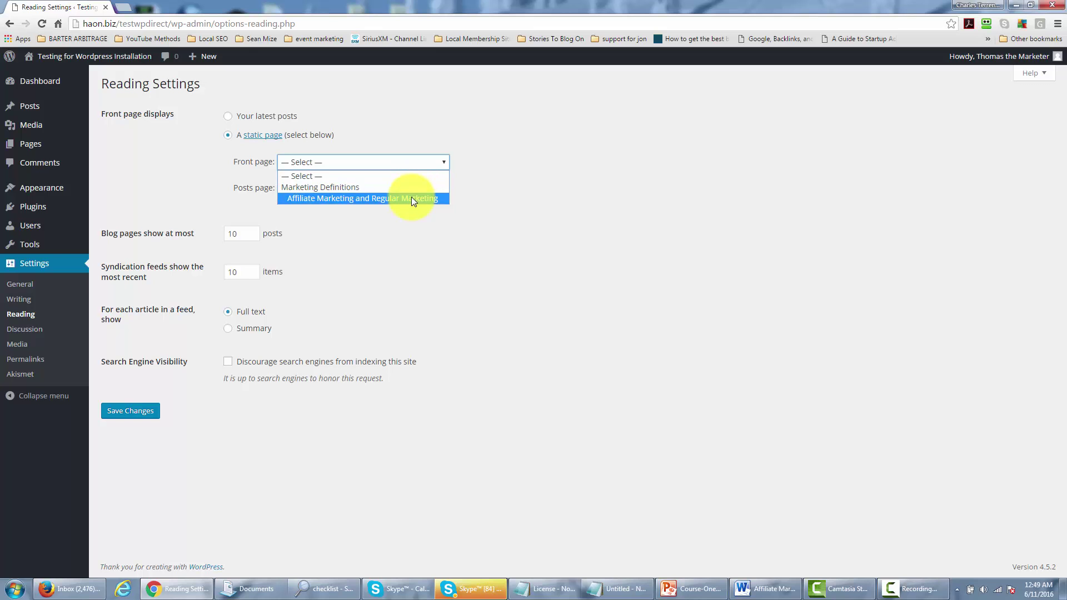
click(412, 199)
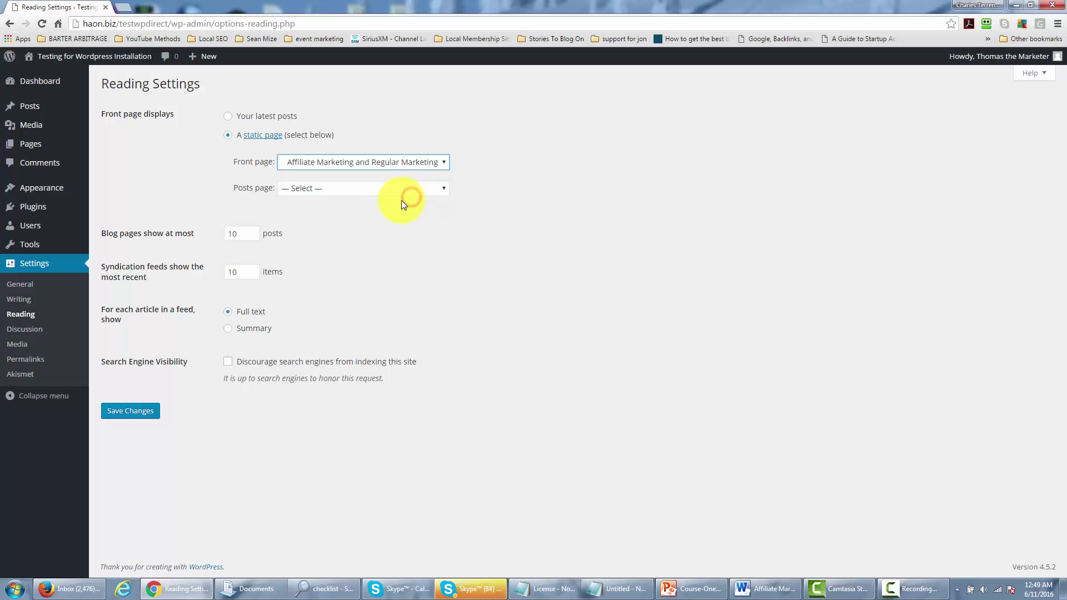
click(132, 412)
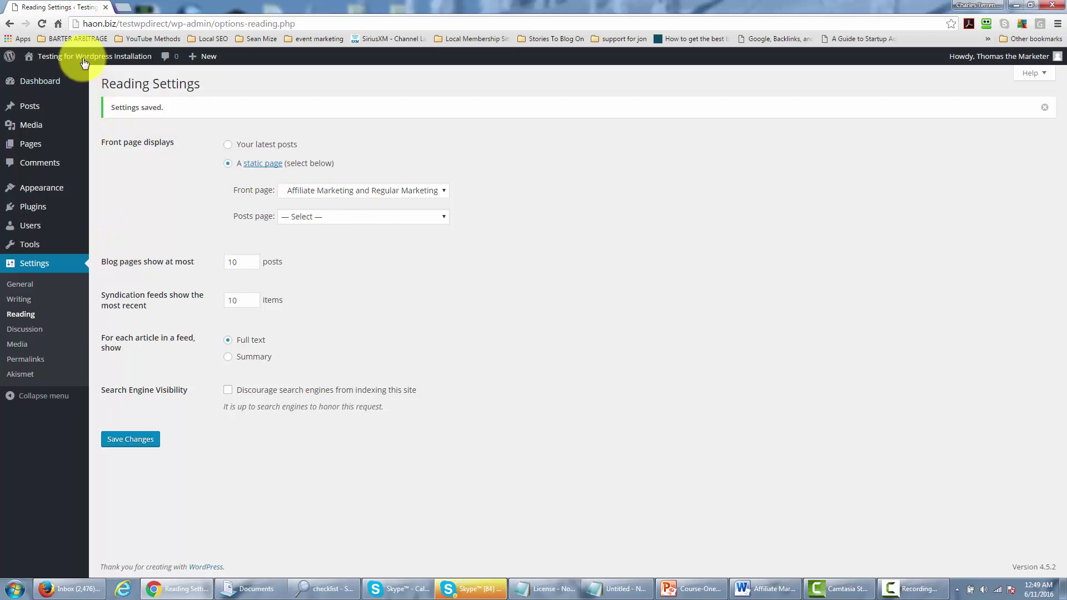
- Visit the live site and check the Marketing Definitions menu item
mouse_move(66, 56)
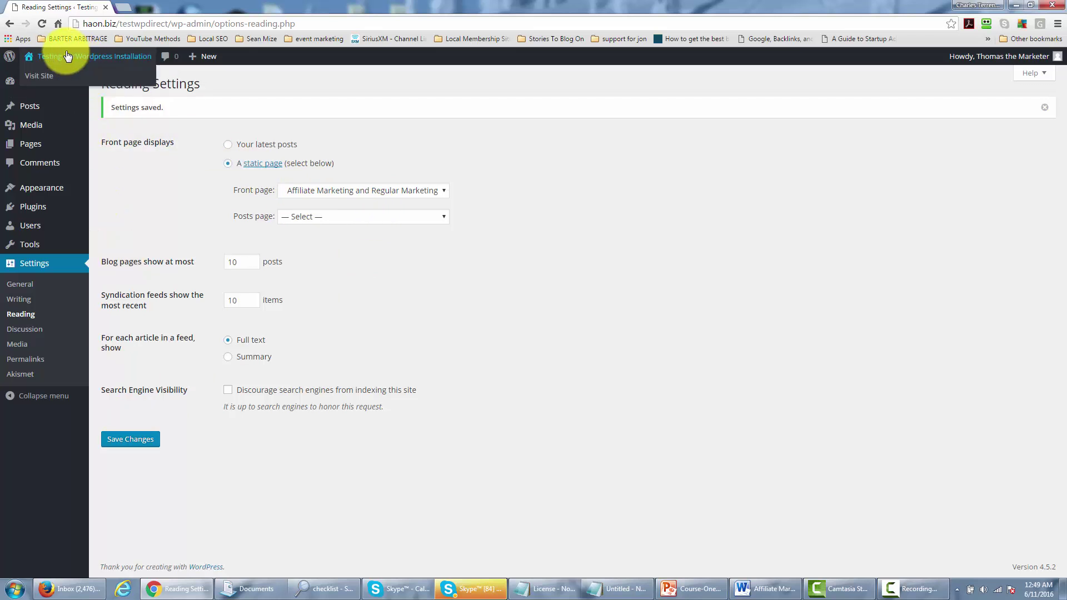
click(41, 77)
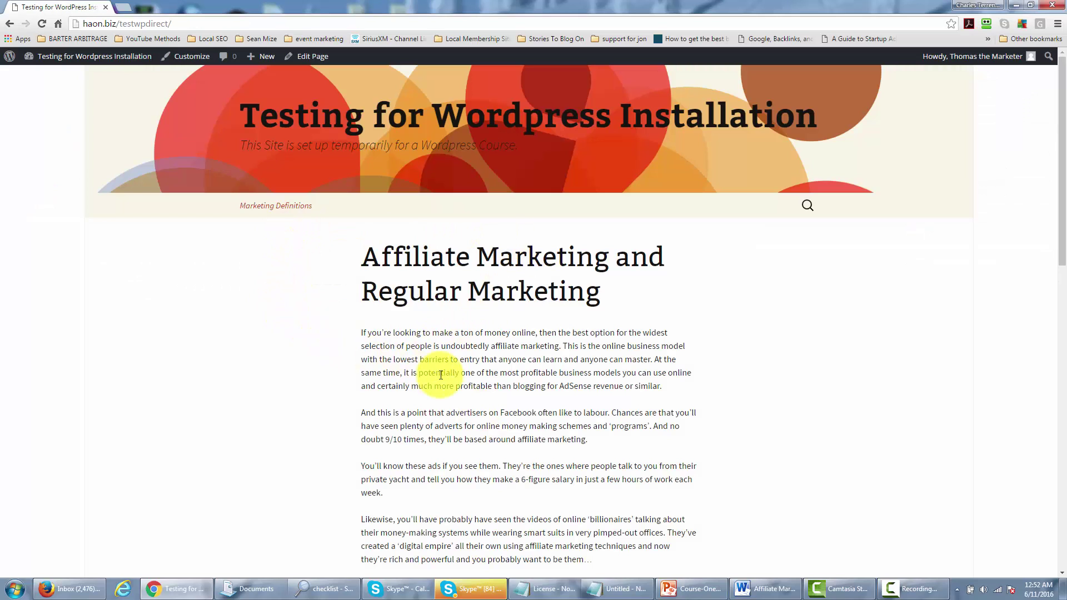
mouse_move(290, 207)
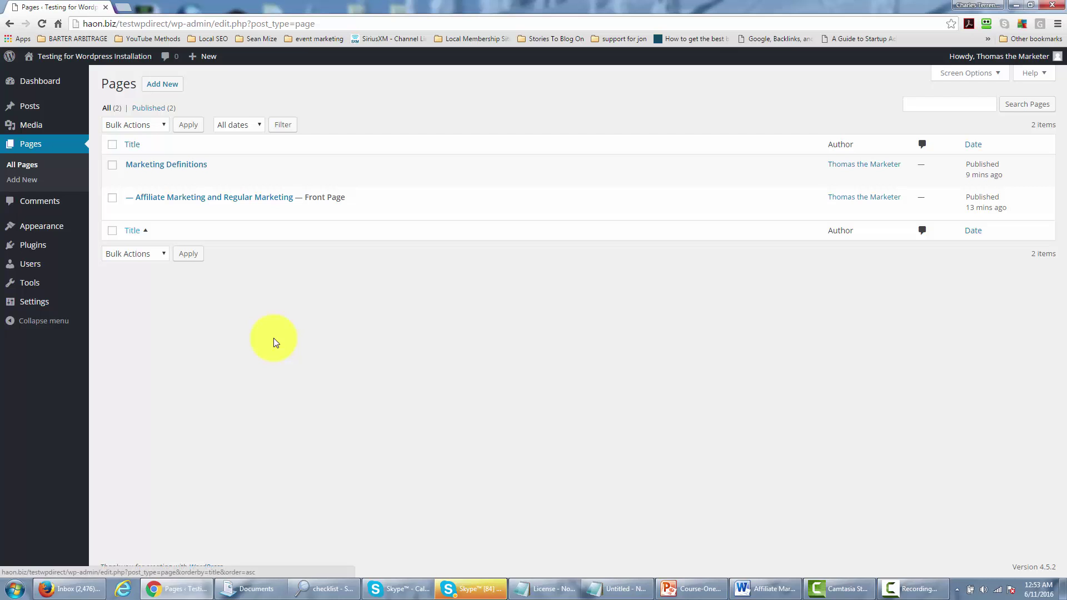
- Open Appearance > Menus and drag Marketing Definitions to the top of Menu 1
mouse_move(51, 232)
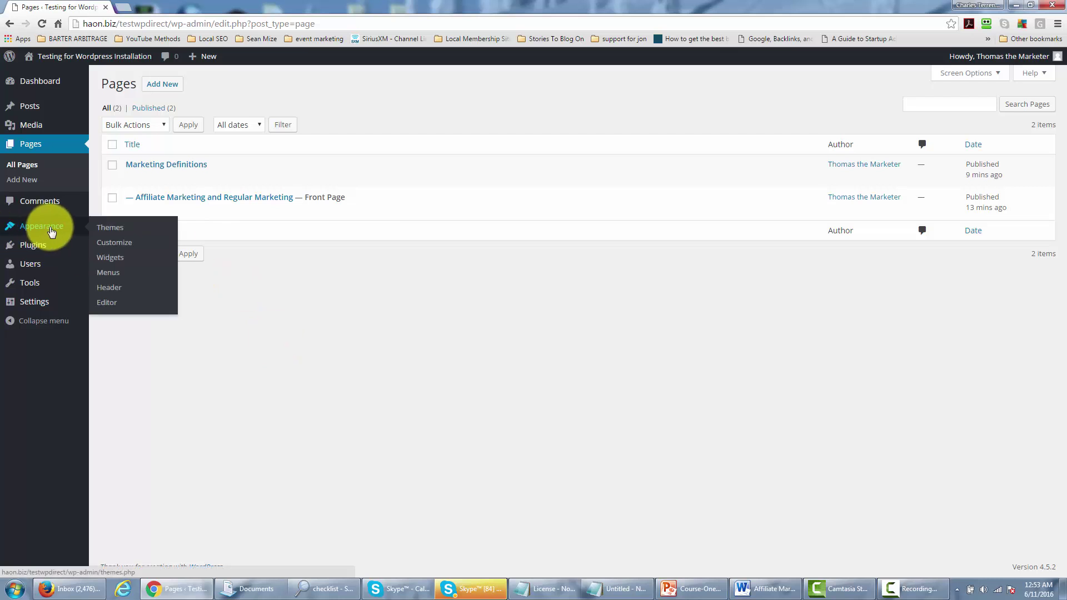
click(109, 273)
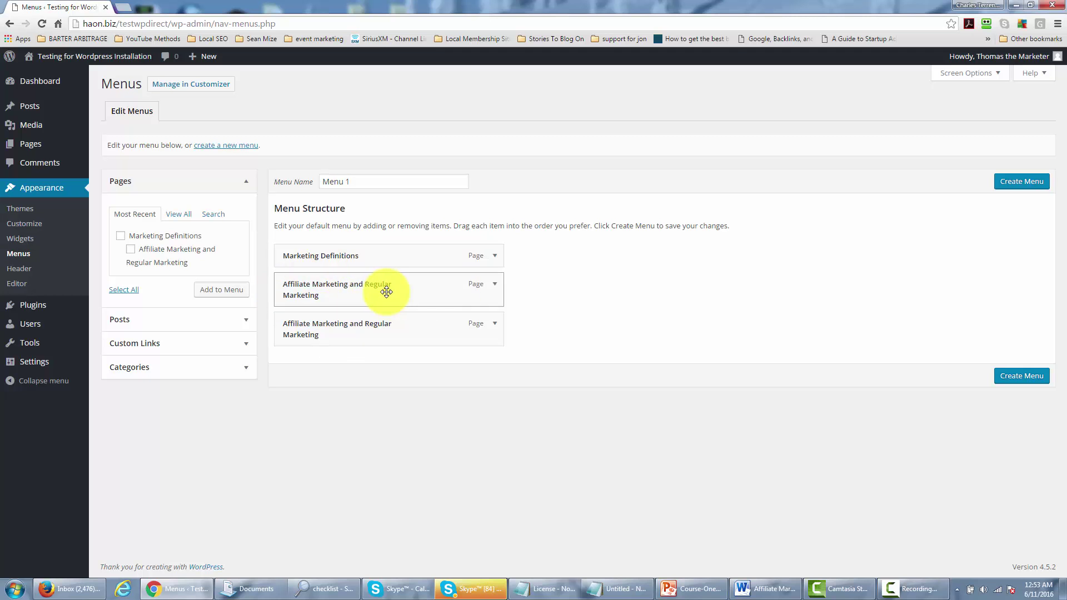
drag(309, 292, 389, 252)
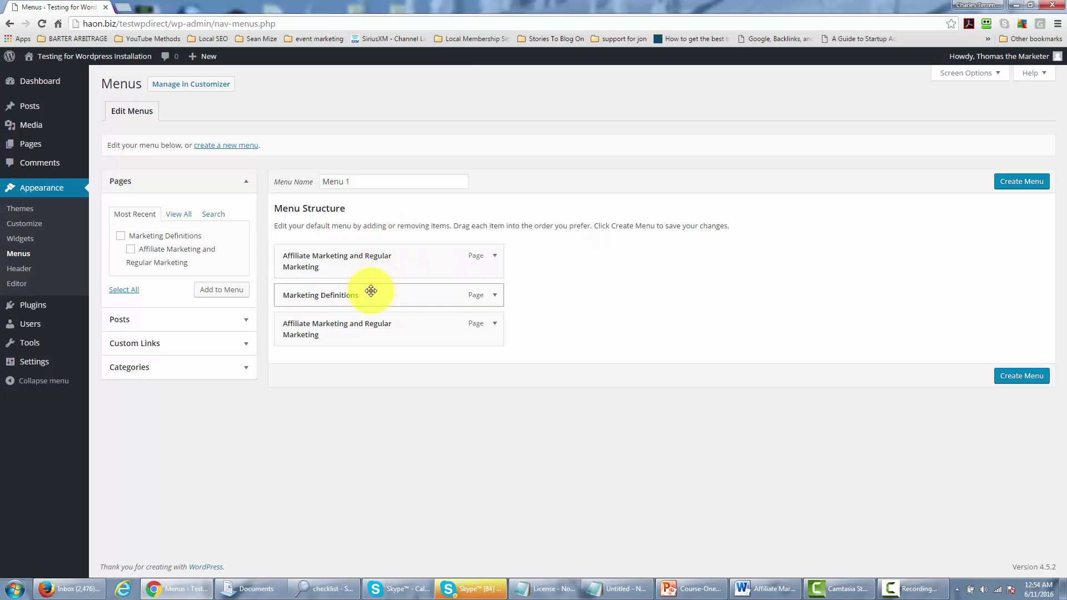
drag(371, 291, 369, 265)
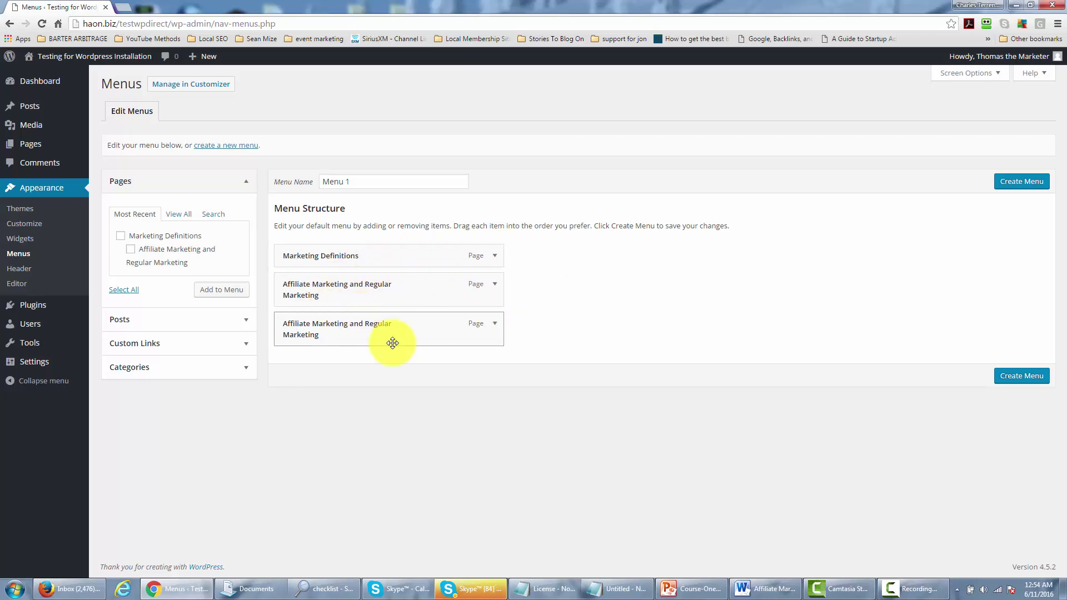